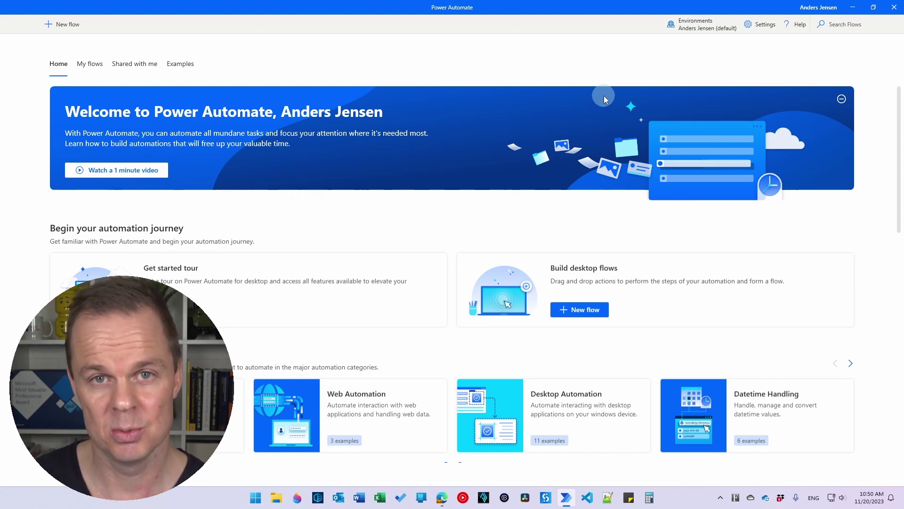
Close the console and exit Power Automate from its notification-area icon
left_click(893, 9)
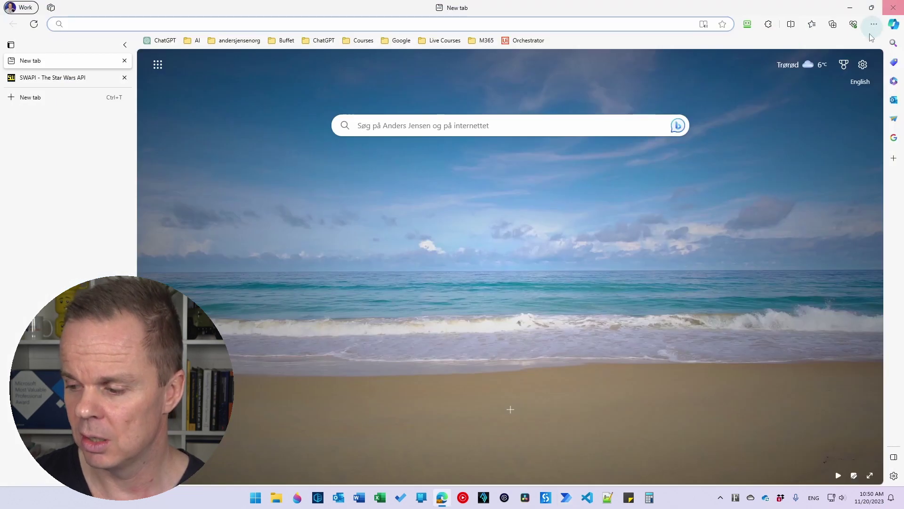
left_click(720, 499)
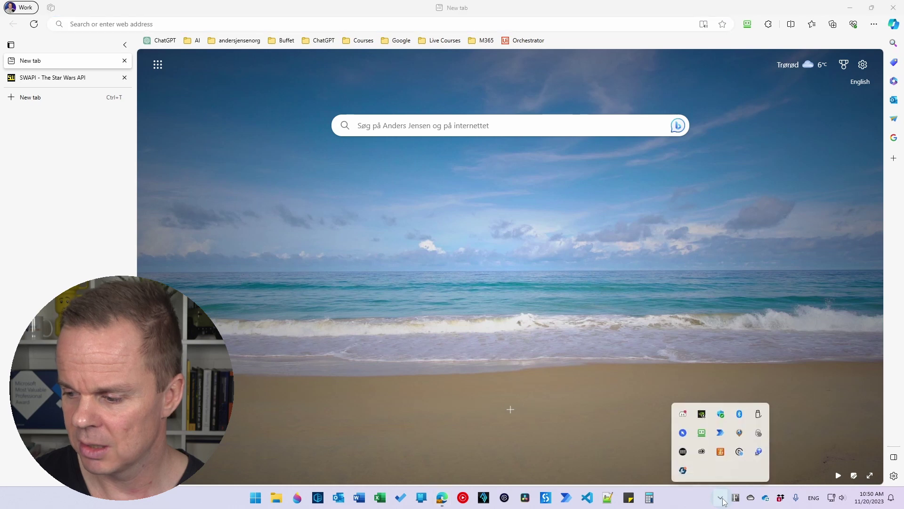
right_click(719, 436)
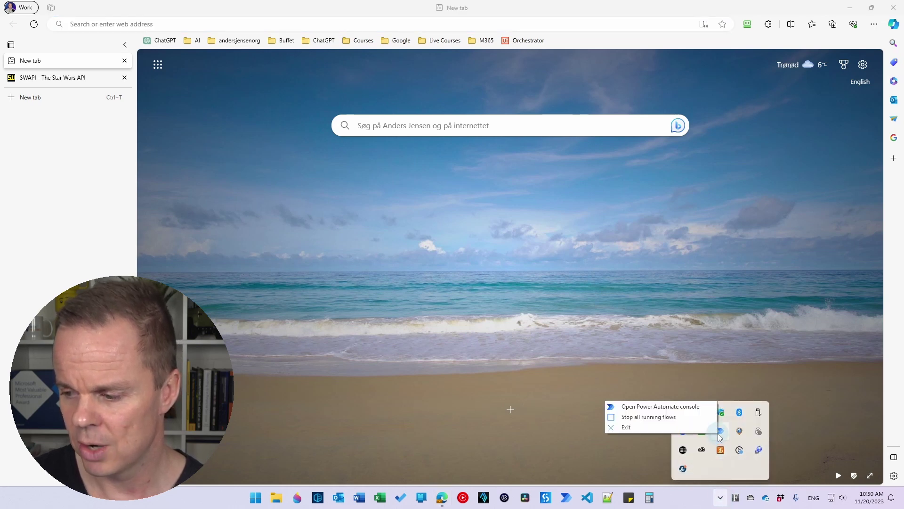
left_click(692, 428)
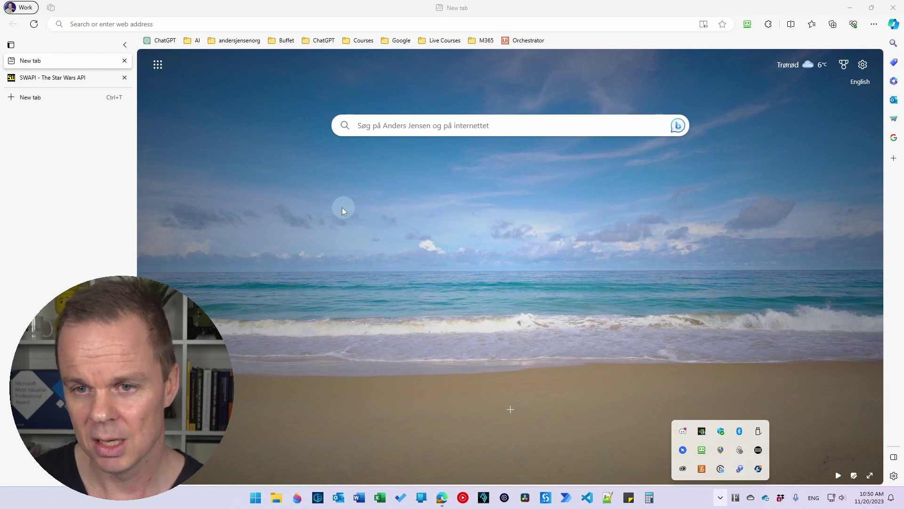
Navigate Edge to admin.powerplatform.microsoft.com
left_click(265, 25)
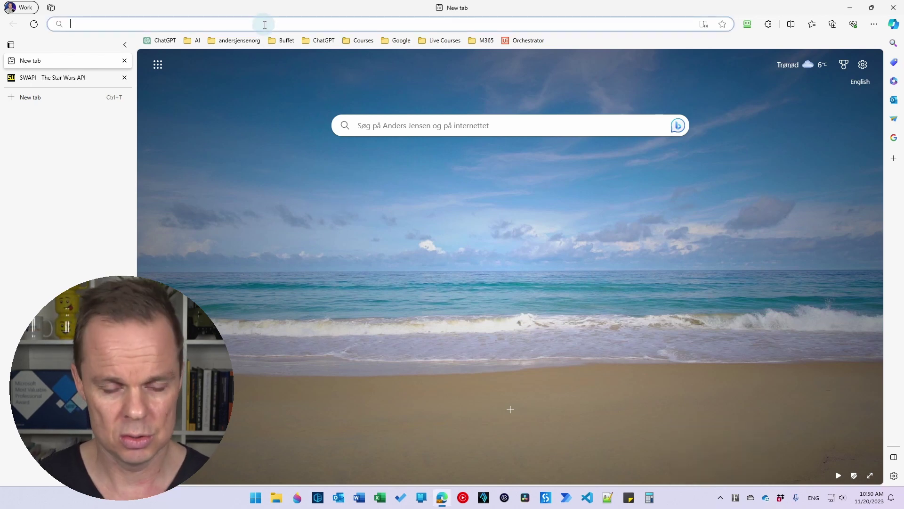
type("ad")
key("Right")
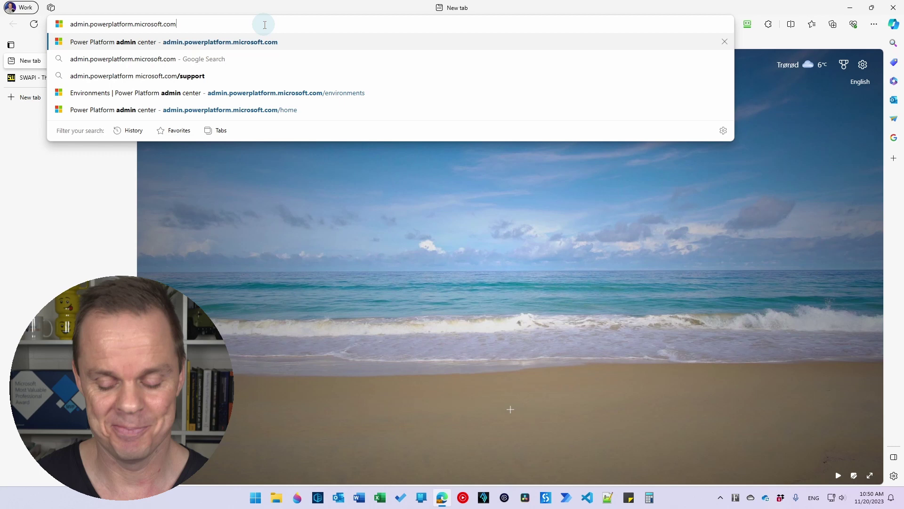
key("Return")
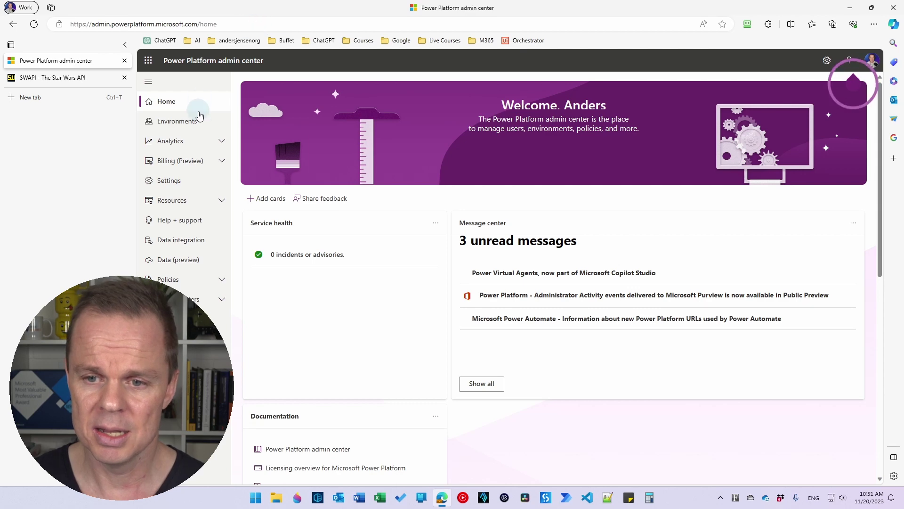
Start a new environment named andersjensenorg from the Environments list
left_click(177, 120)
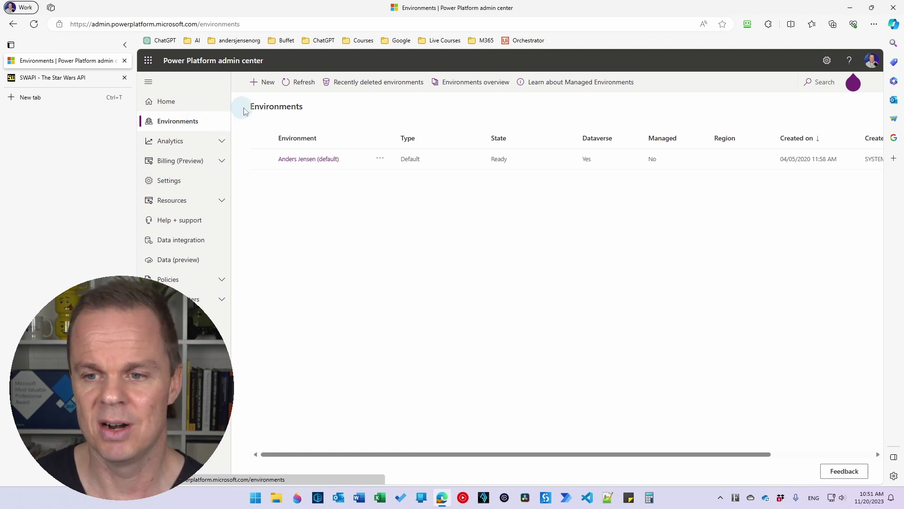
left_click(264, 84)
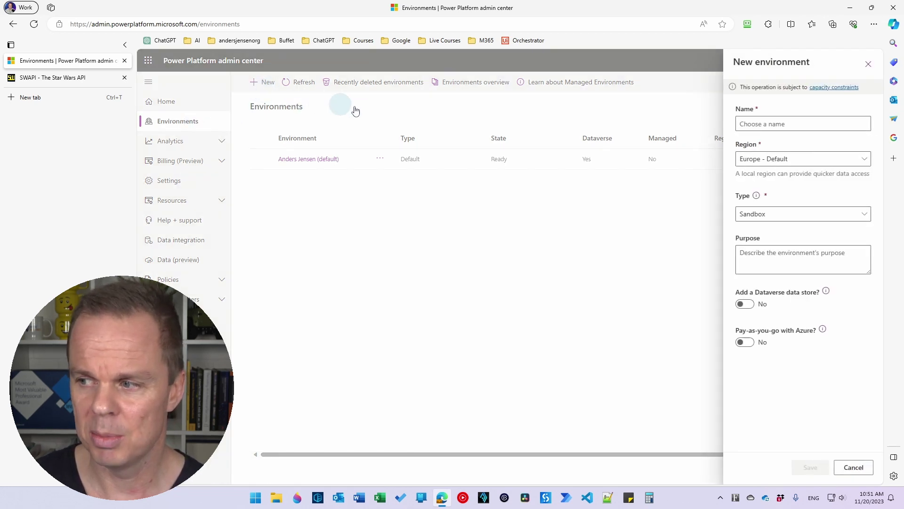
left_click(785, 124)
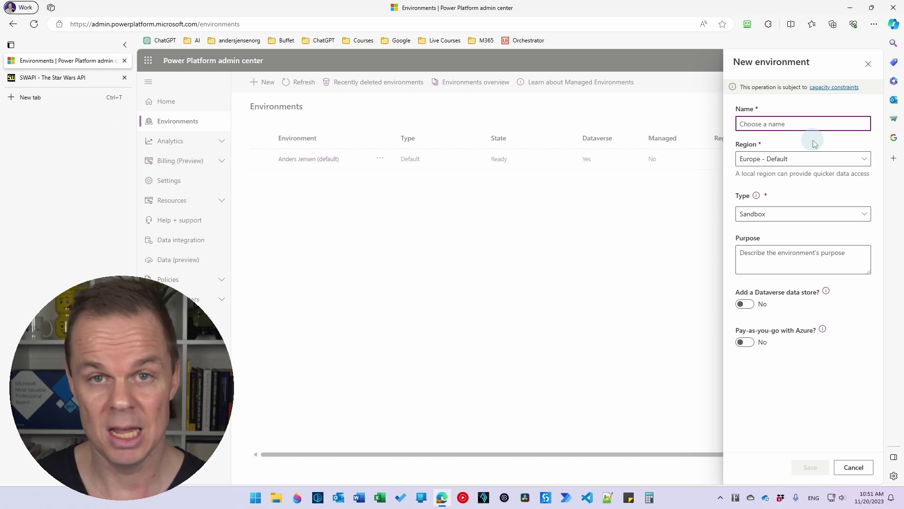
type("andersje")
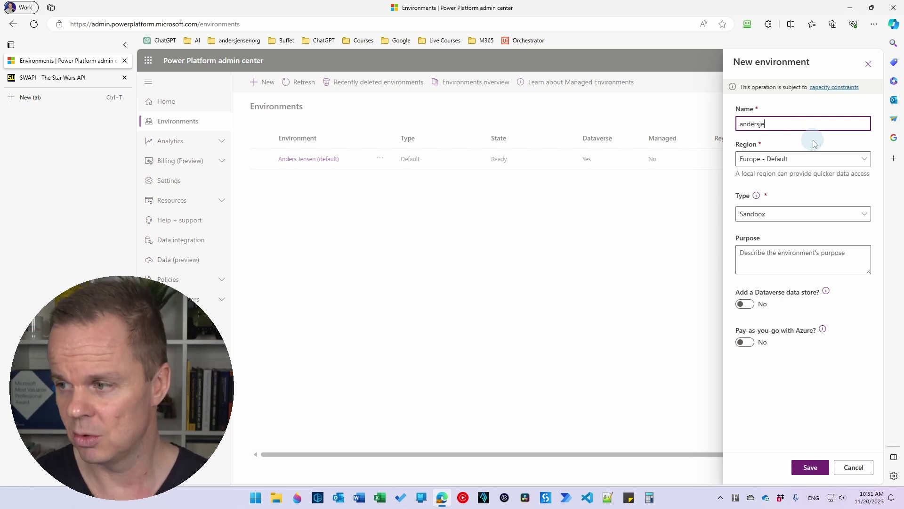
type("nsenorg")
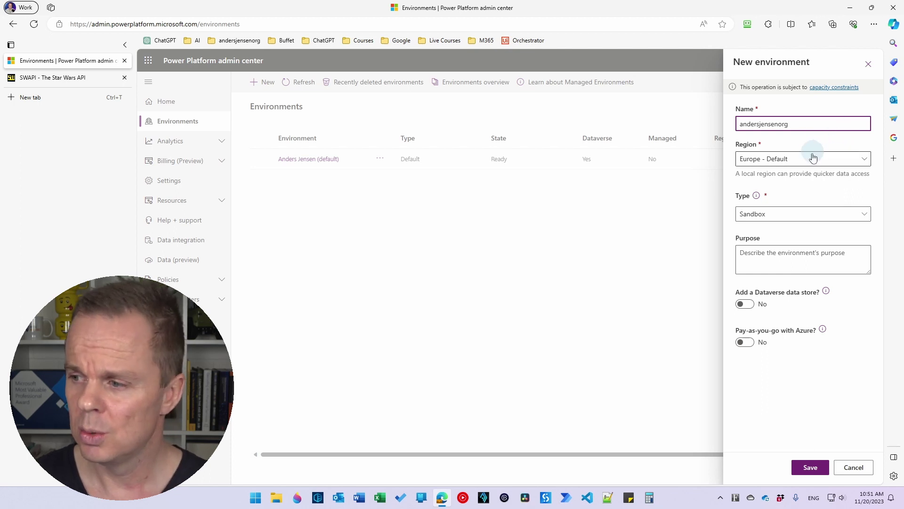
Set region Preview (United States) and type Trial, then save the environment
left_click(855, 162)
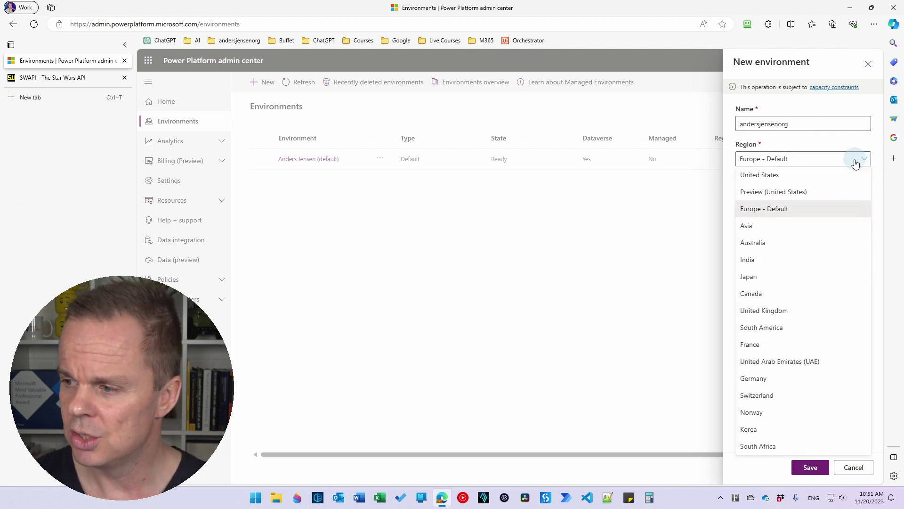
left_click(819, 197)
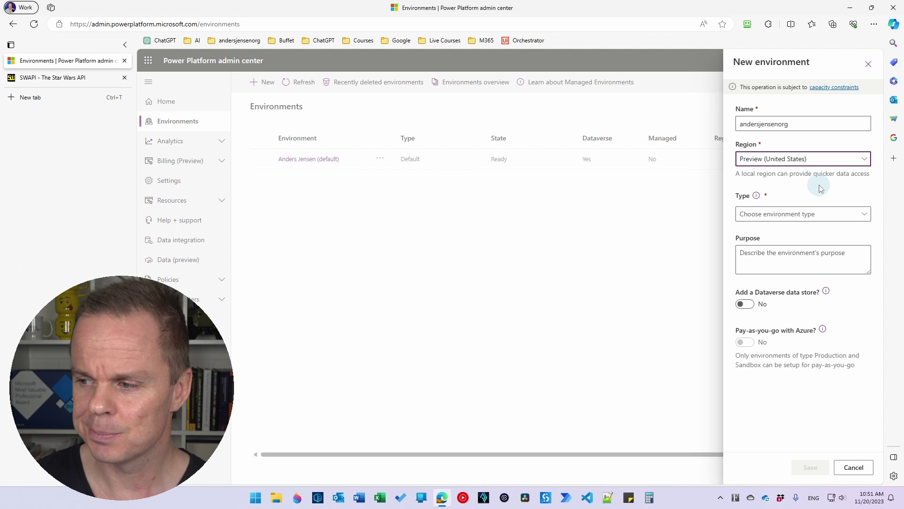
left_click(856, 215)
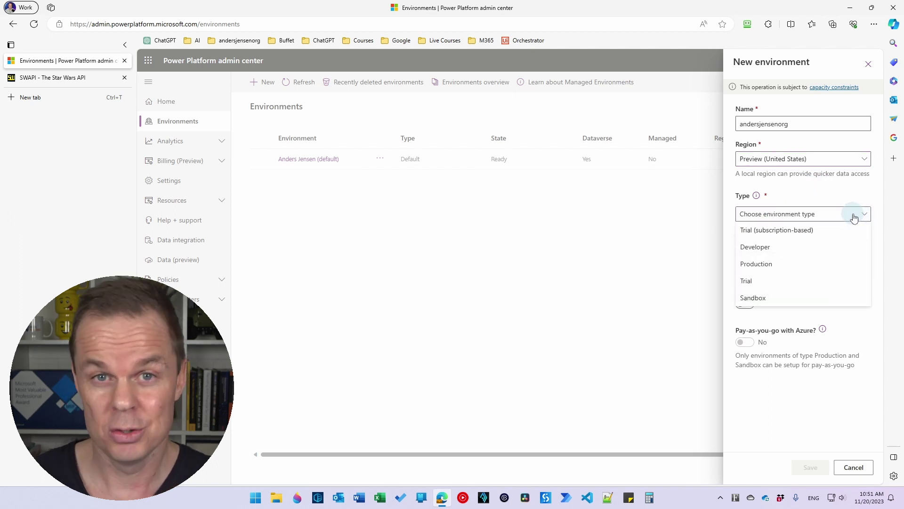
left_click(785, 281)
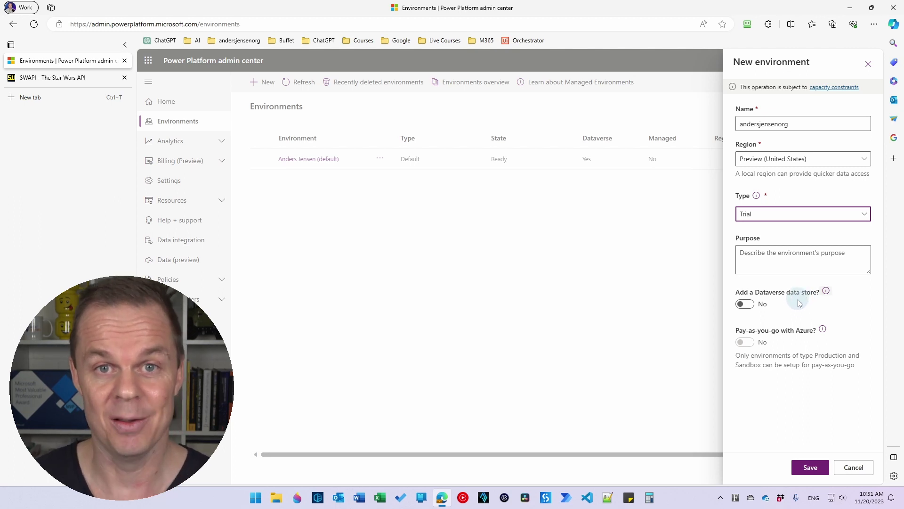
left_click(811, 468)
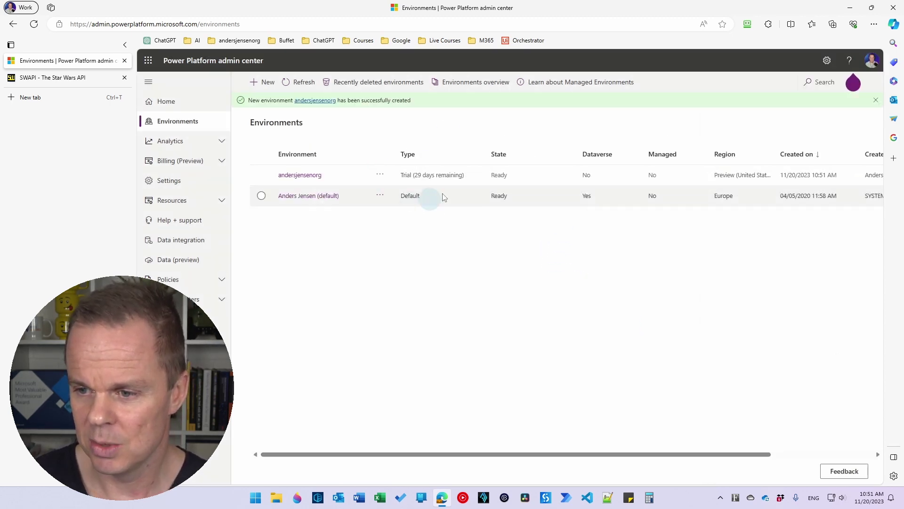
Return to Power Automate from the taskbar once the environment is ready
left_click(567, 499)
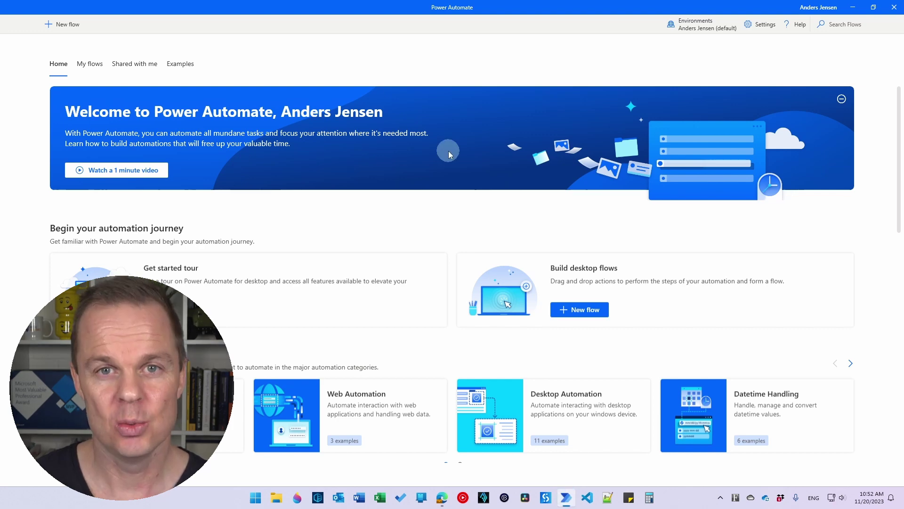
Select andersjensenorg from the header's environment list
left_click(696, 26)
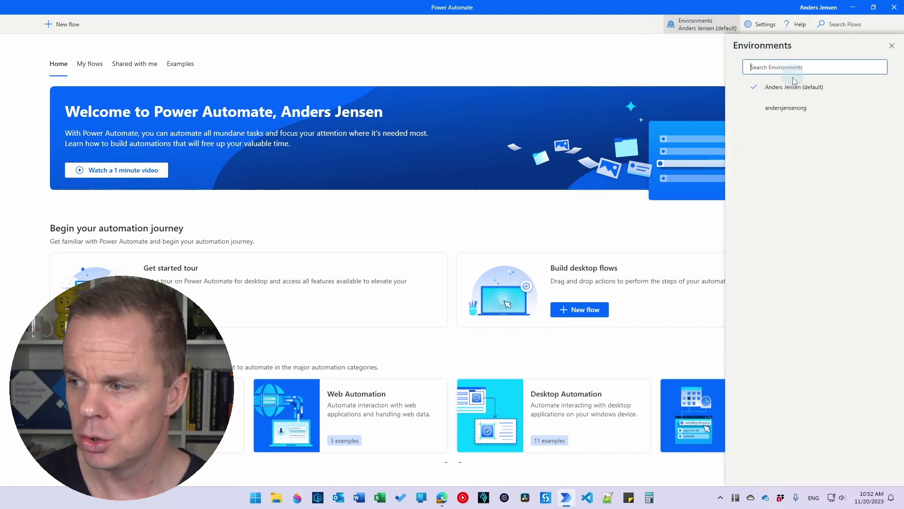
left_click(785, 107)
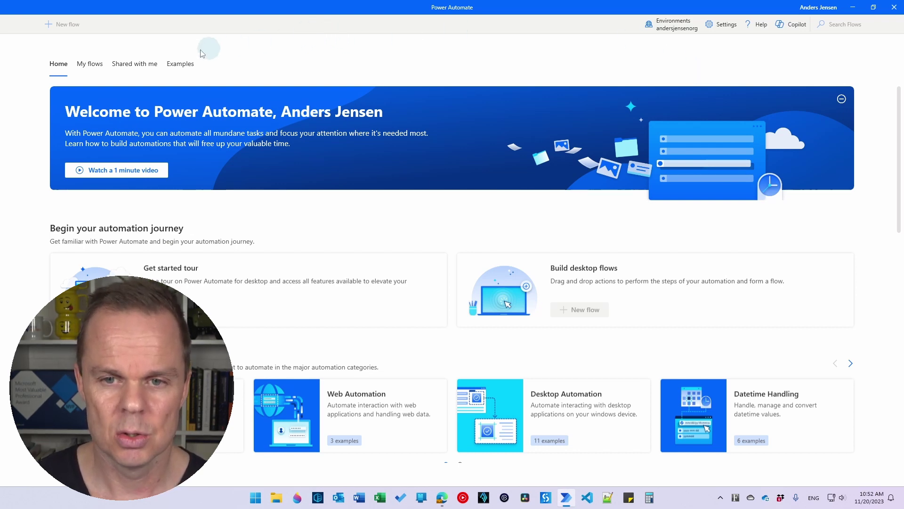
Create the Dataverse database from My flows and refresh the flows list
left_click(85, 64)
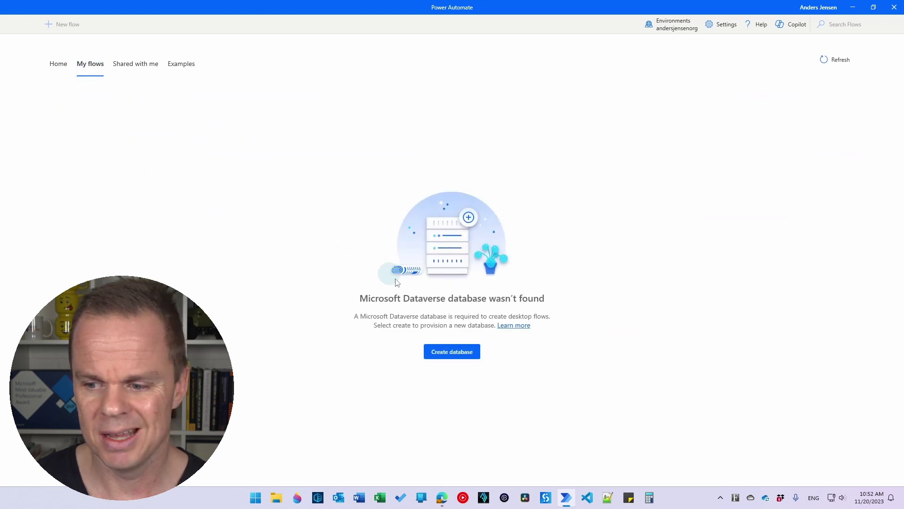
left_click(462, 360)
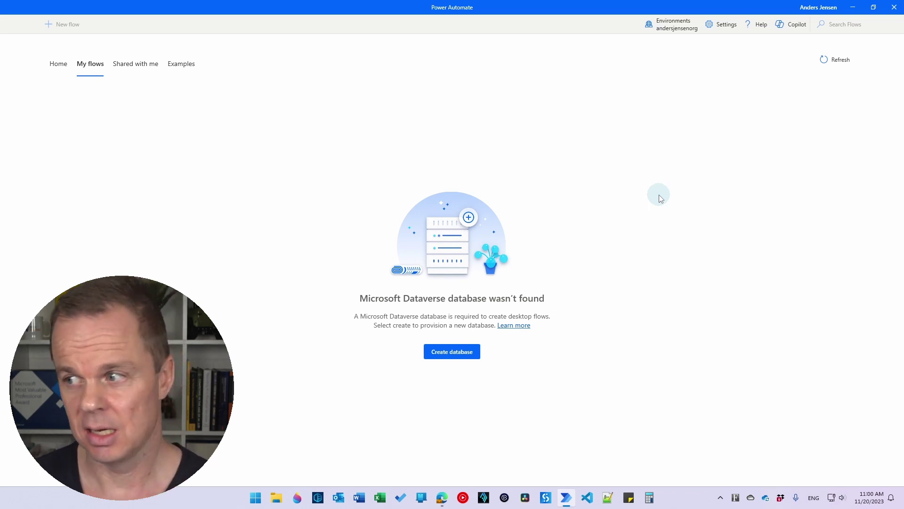
left_click(826, 61)
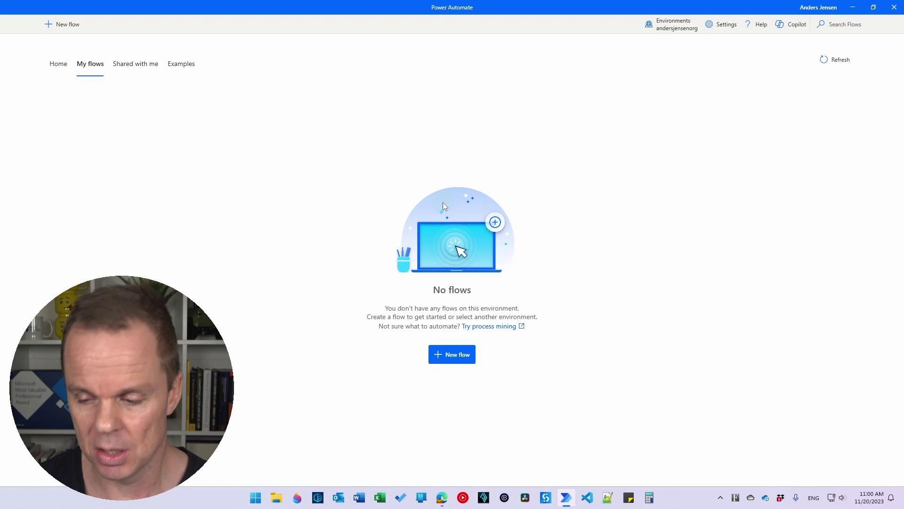
Create a new flow named Copilot is here
left_click(63, 29)
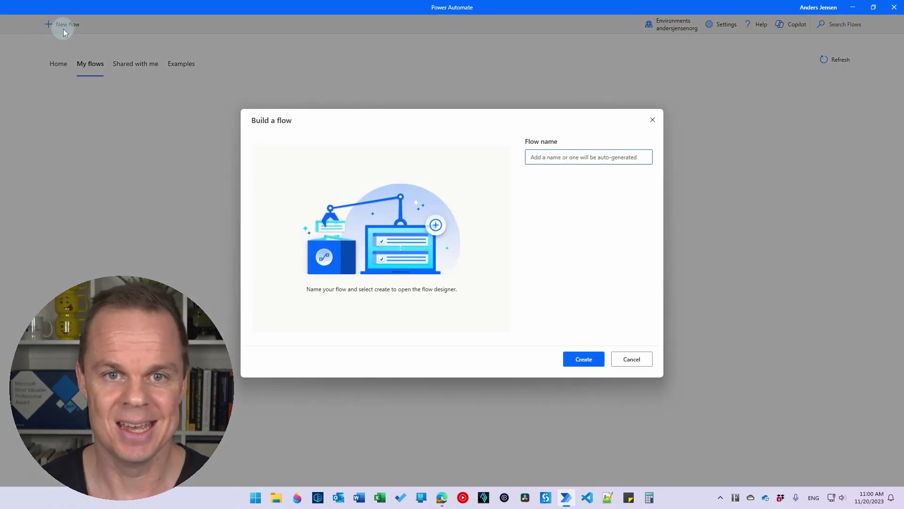
type("Co")
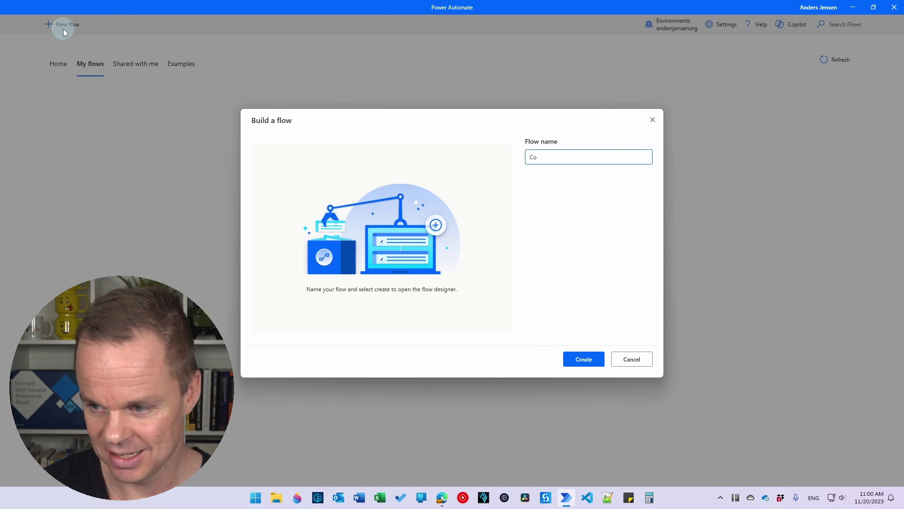
type("pilot is here")
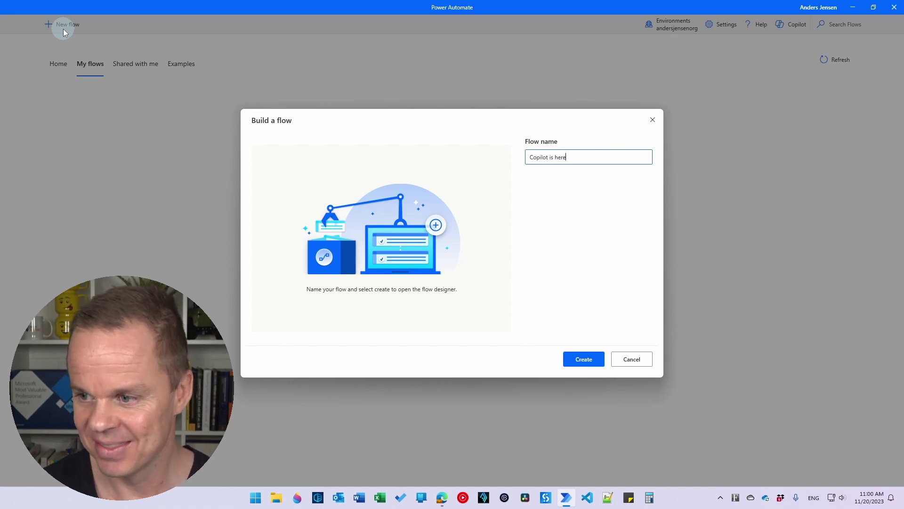
left_click(578, 362)
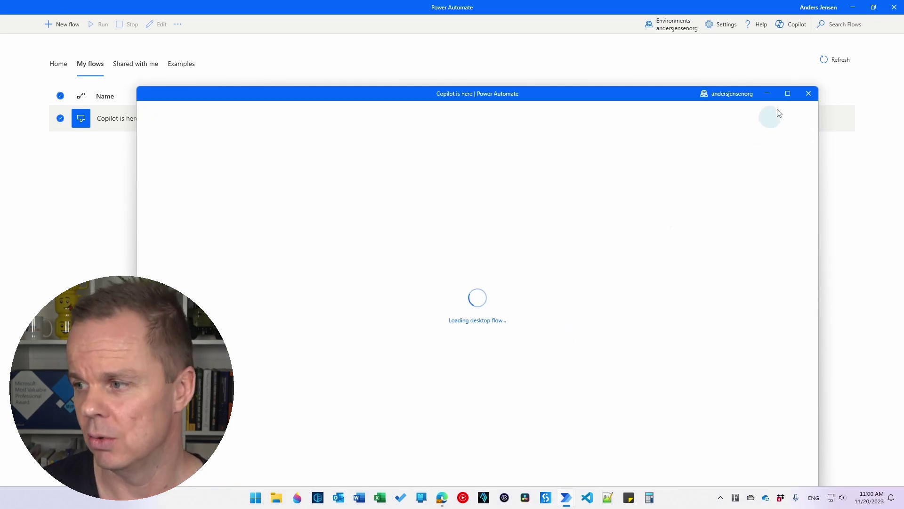
Maximize the designer and write the Excel/google.com/web-scrape request in the Copilot chat box
left_click(788, 93)
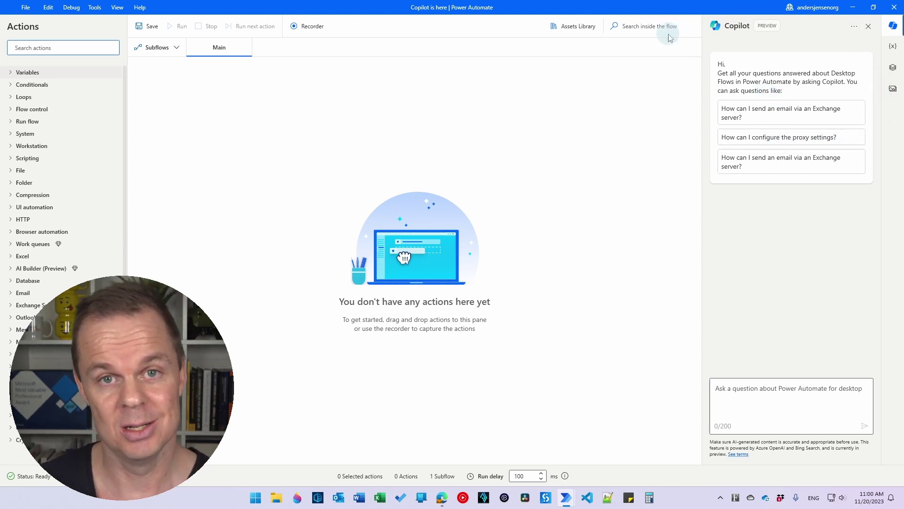
left_click(893, 25)
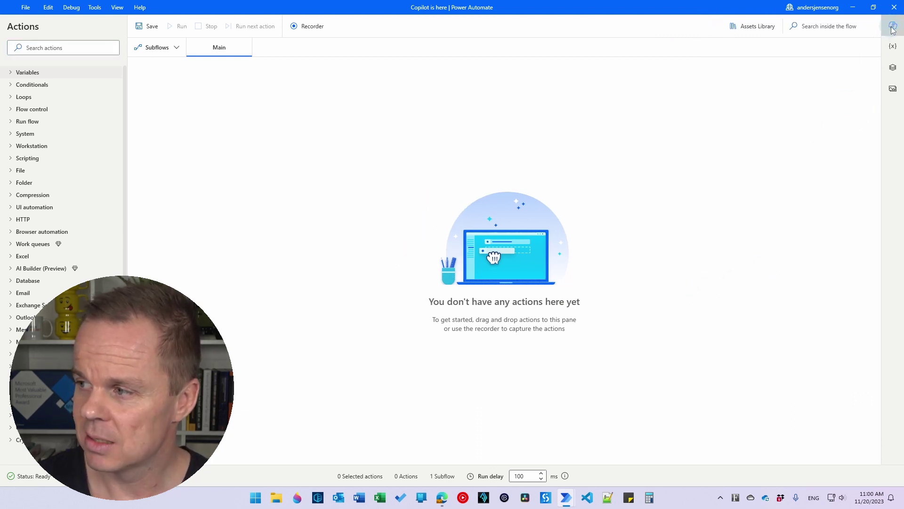
left_click(893, 25)
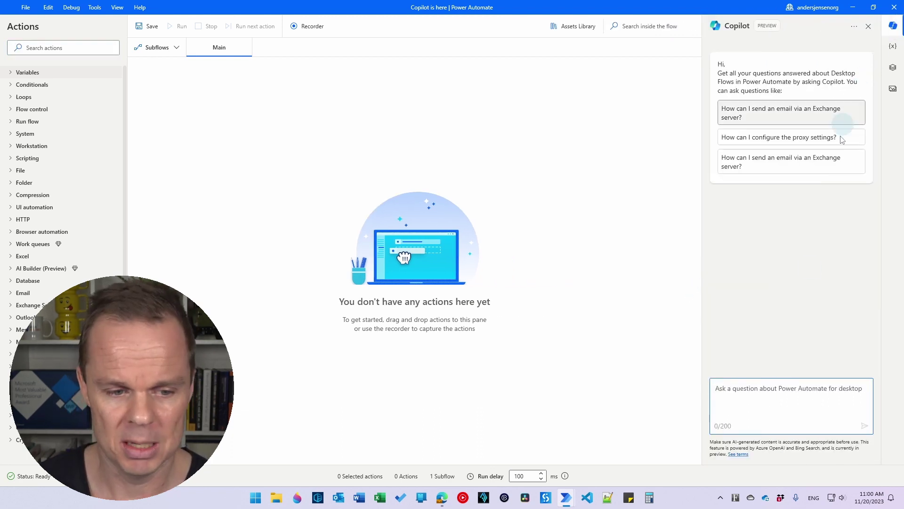
left_click(766, 395)
type("Op")
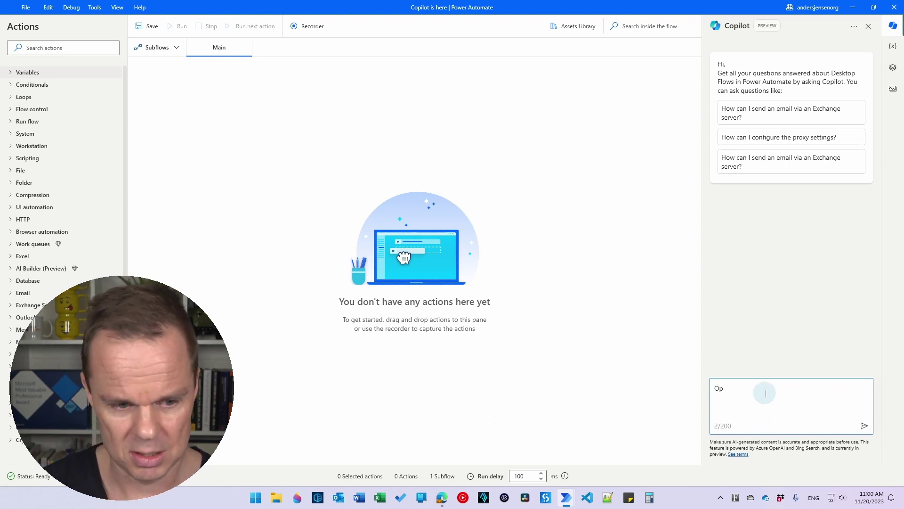
type("en ")
type("Excel, read an entire")
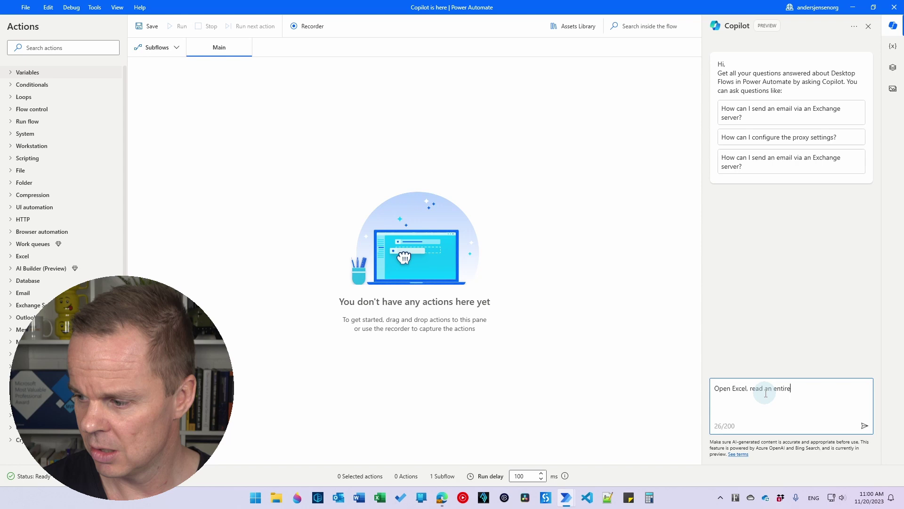
type("Exc")
type("el sheet, ")
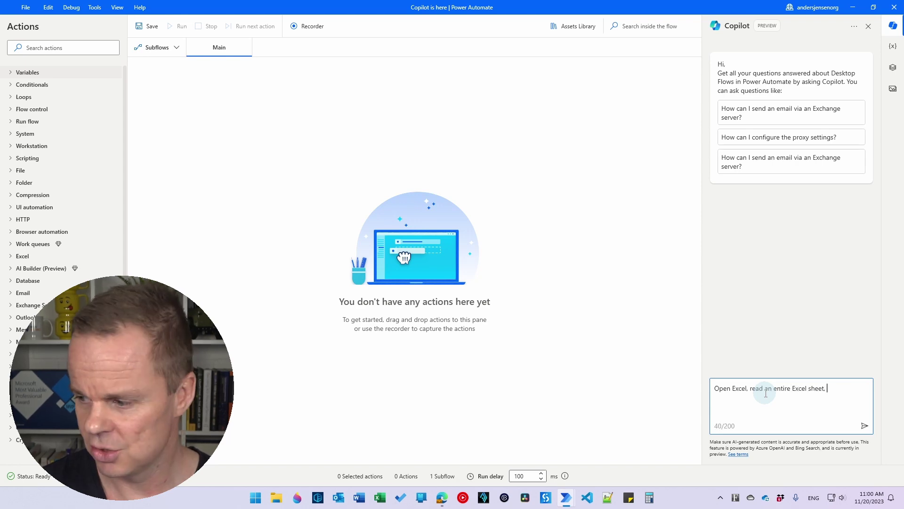
type("e.c")
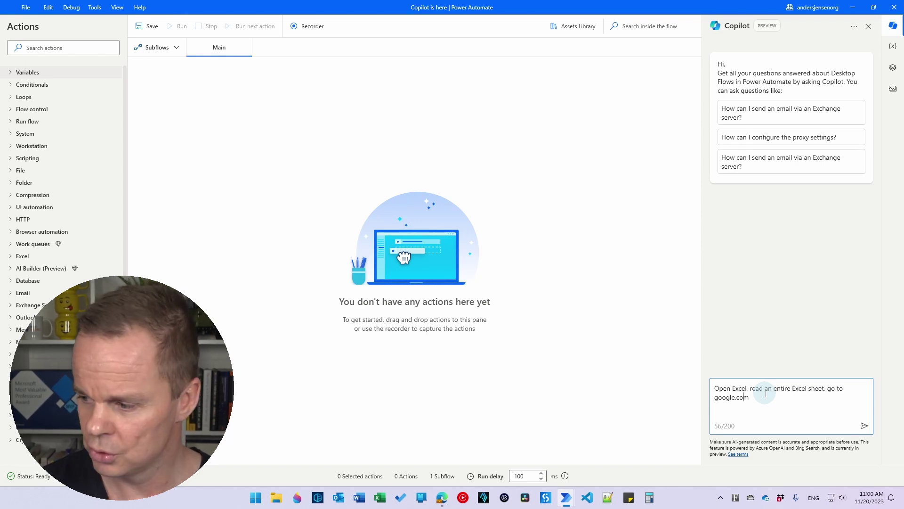
type("om")
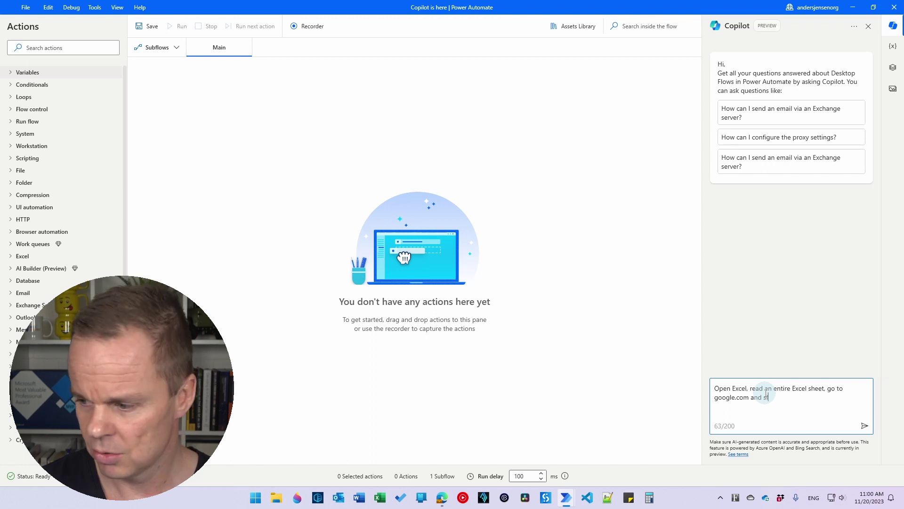
key("BackSpace")
key("BackSpace")
type("for each Excel row do searches based on column B. Web scrape the")
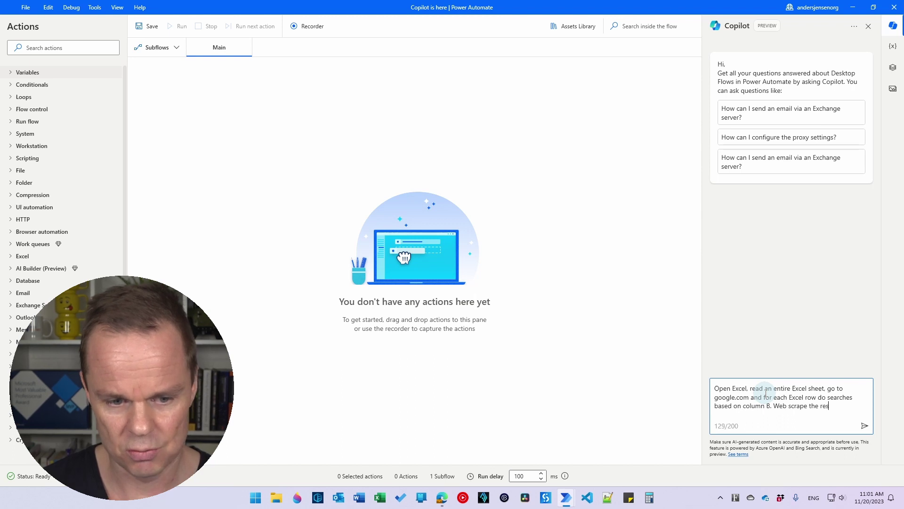
type("first result")
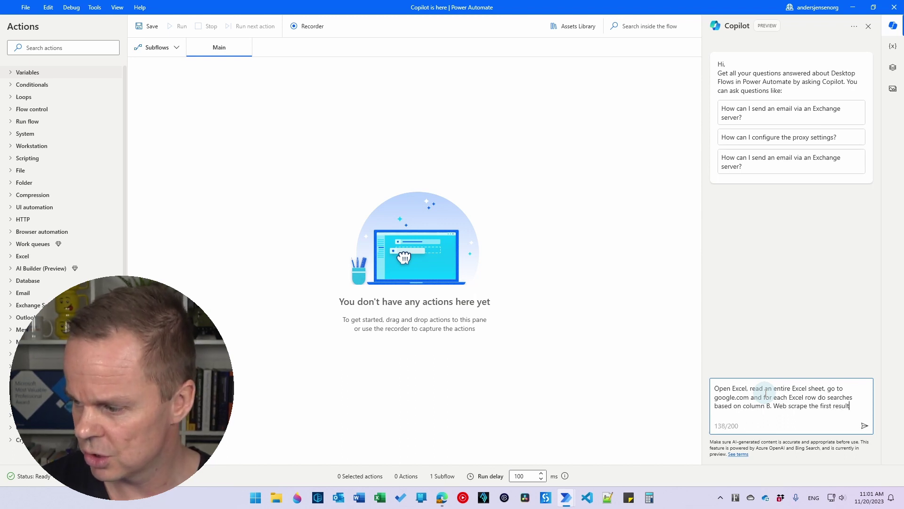
type(" to co")
type("lumn C. Save and Close Excce")
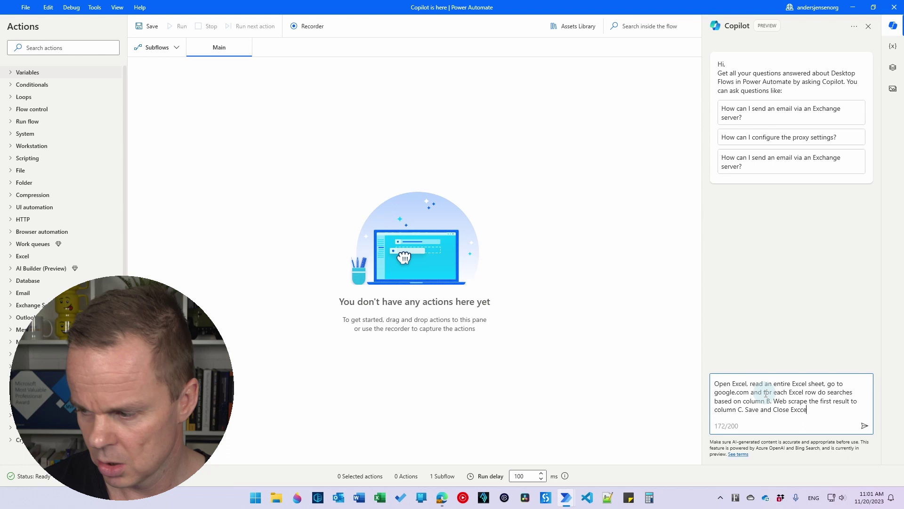
type("l")
Send the prompt and review Copilot's seven suggested steps
key("Return")
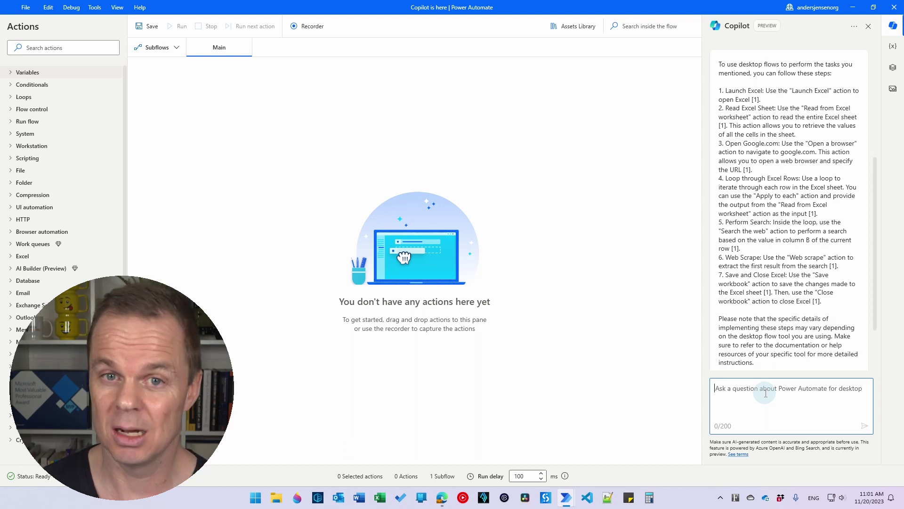
left_click(766, 393)
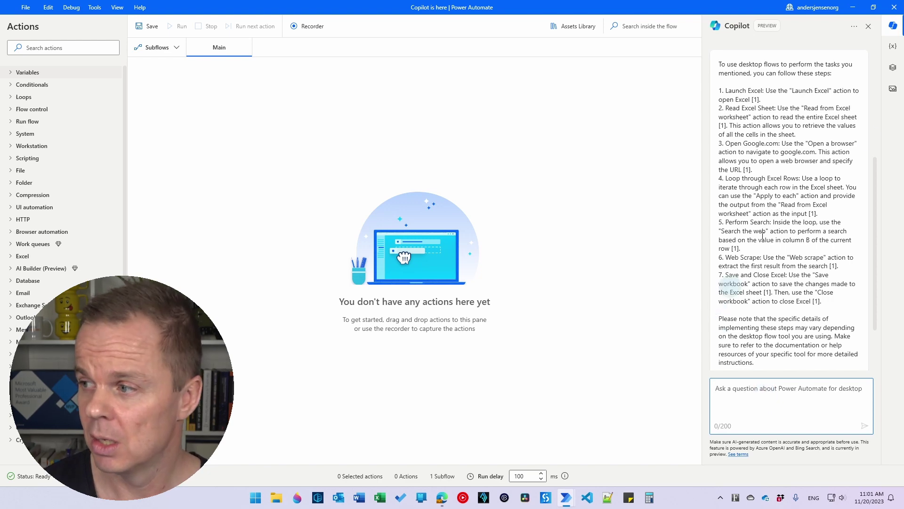
Close Copilot and drag Run PowerShell script from Scripting onto the canvas
left_click(893, 27)
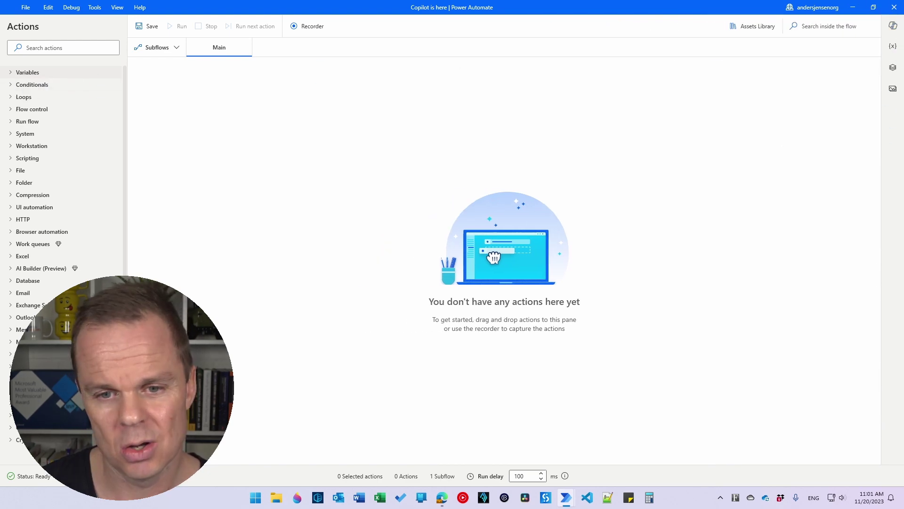
left_click(28, 160)
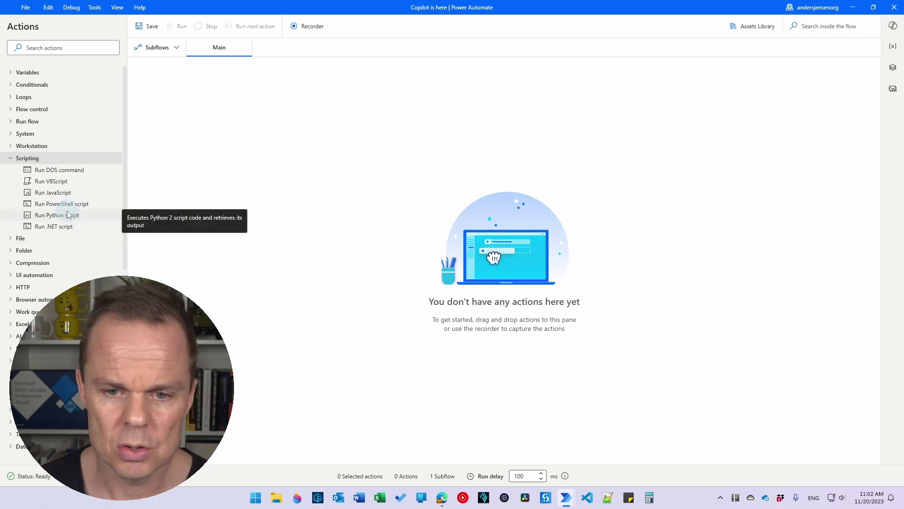
left_click_drag(71, 205, 240, 205)
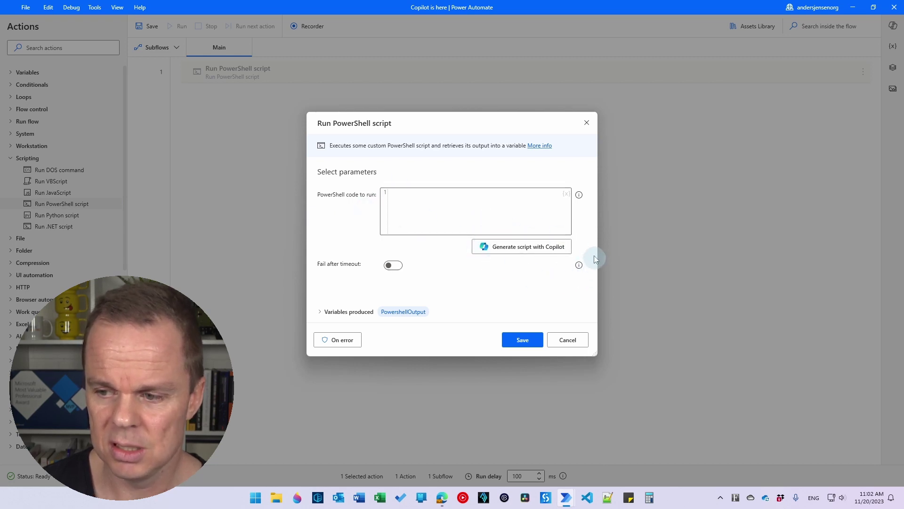
left_click(544, 252)
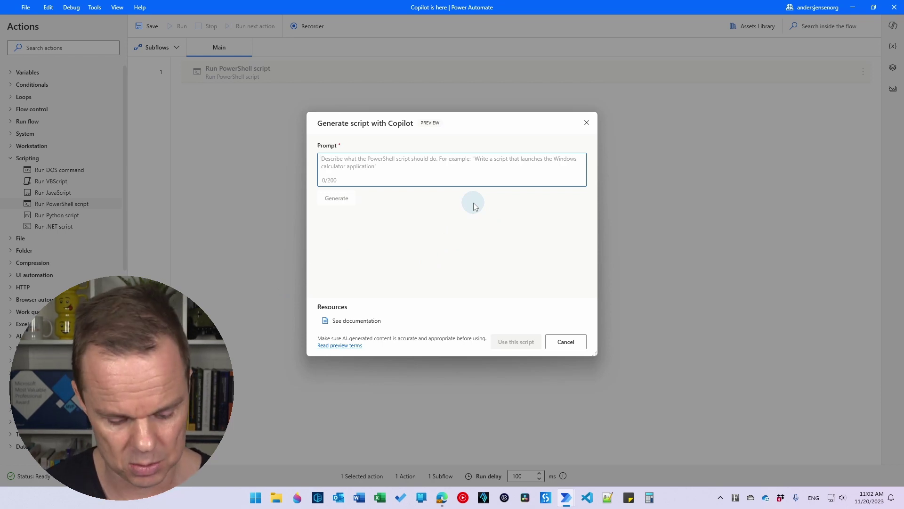
type("Wi")
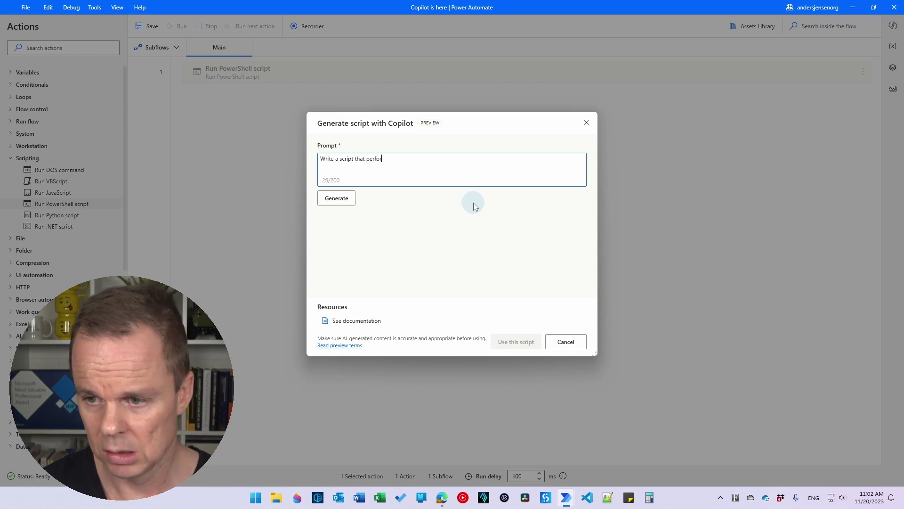
type("req")
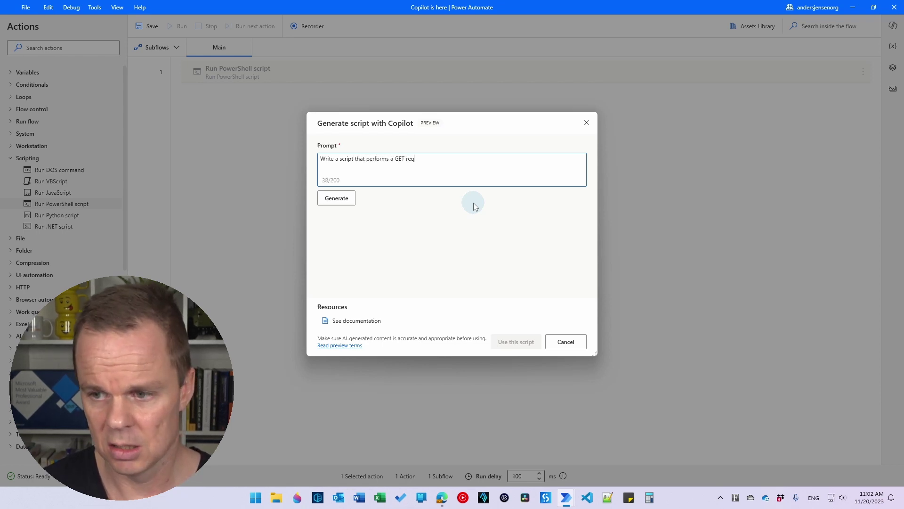
type("uest to h")
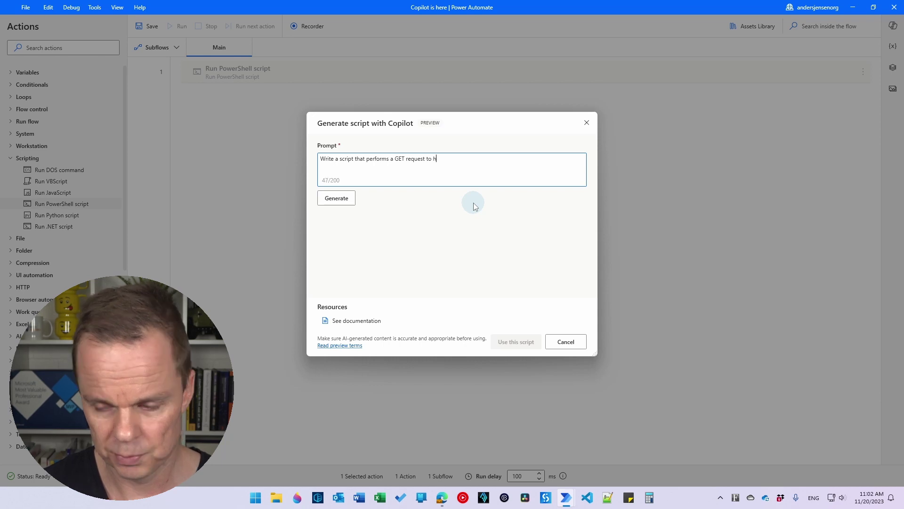
type("ttps:")
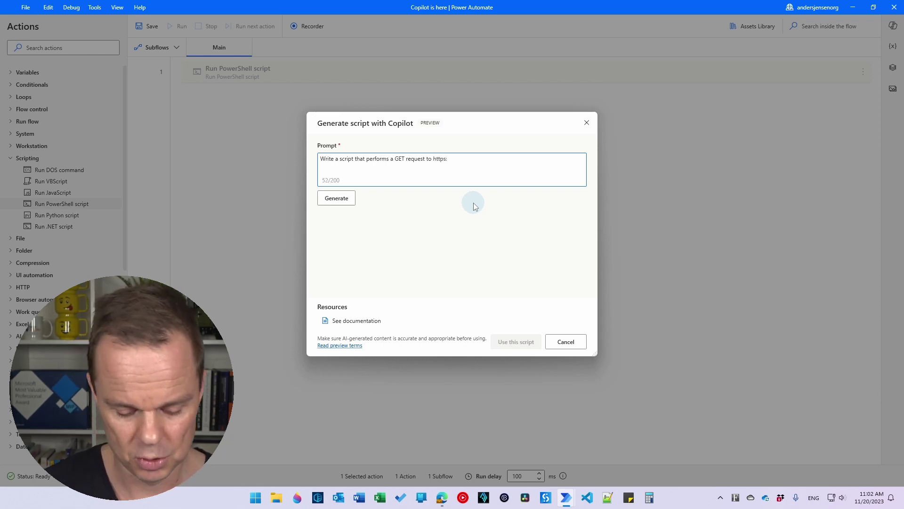
type("//")
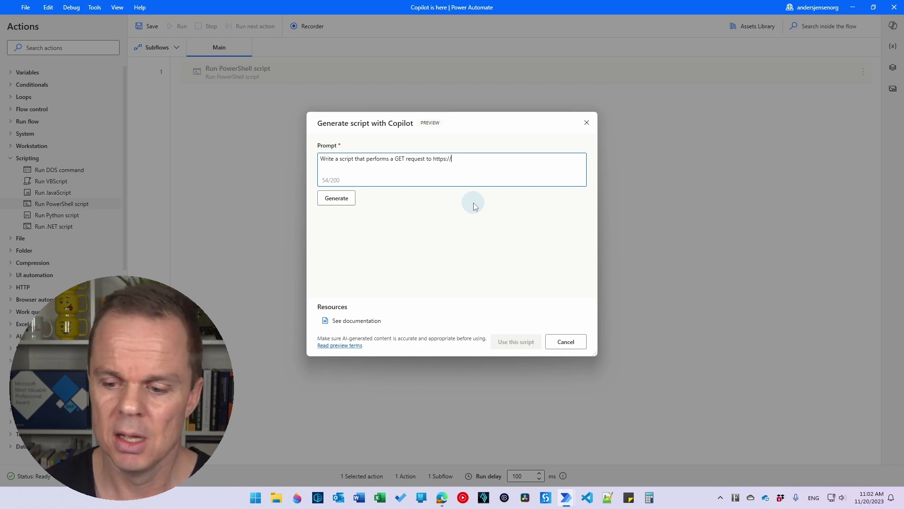
Copy the Tatooine address swapi.dev/api/planets/1/ from the SWAPI docs in Edge and return to Power Automate
left_click(439, 502)
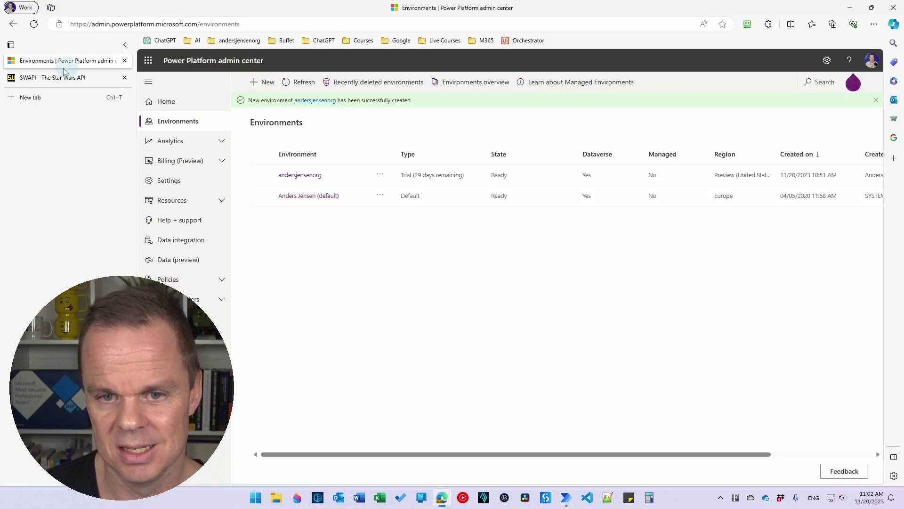
left_click(43, 82)
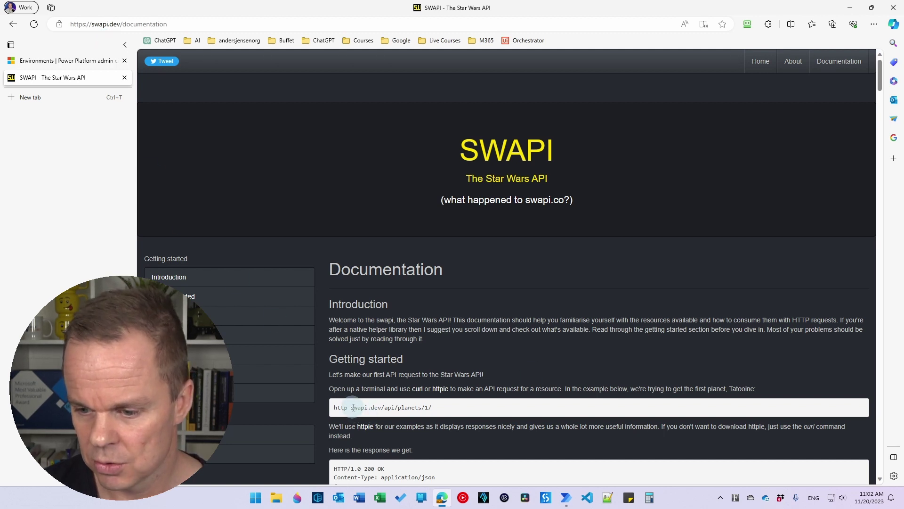
left_click_drag(352, 407, 434, 410)
key("ctrl+c")
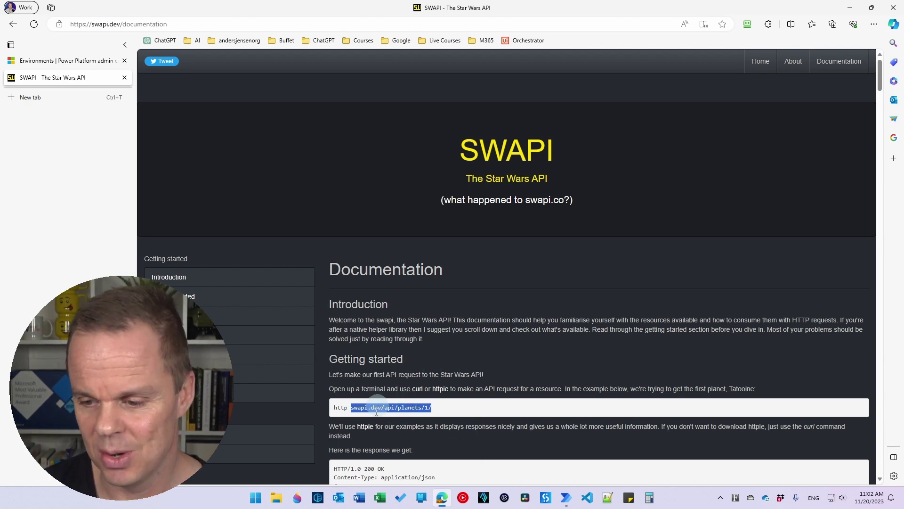
mouse_move(566, 497)
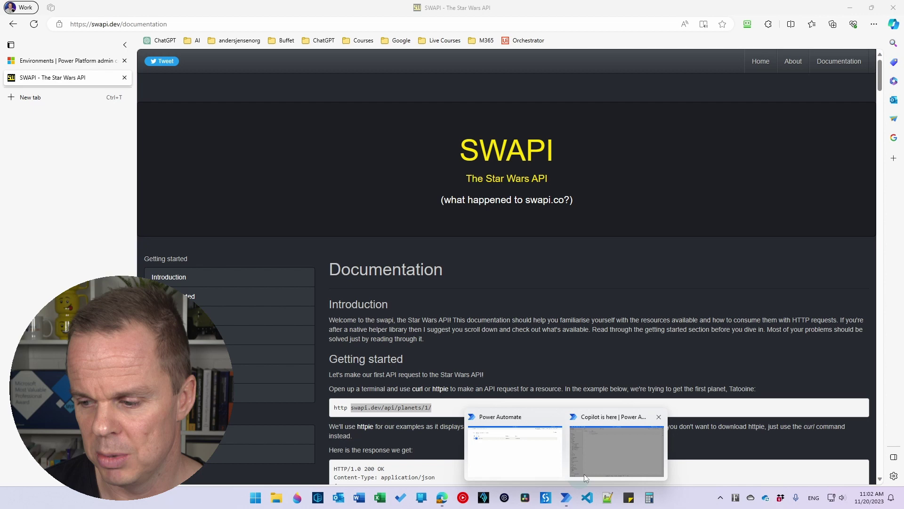
left_click(633, 455)
Complete the prompt with the Tatooine URL and 'Save the response to a variable.' and generate the script
left_click(485, 164)
key("ctrl+v")
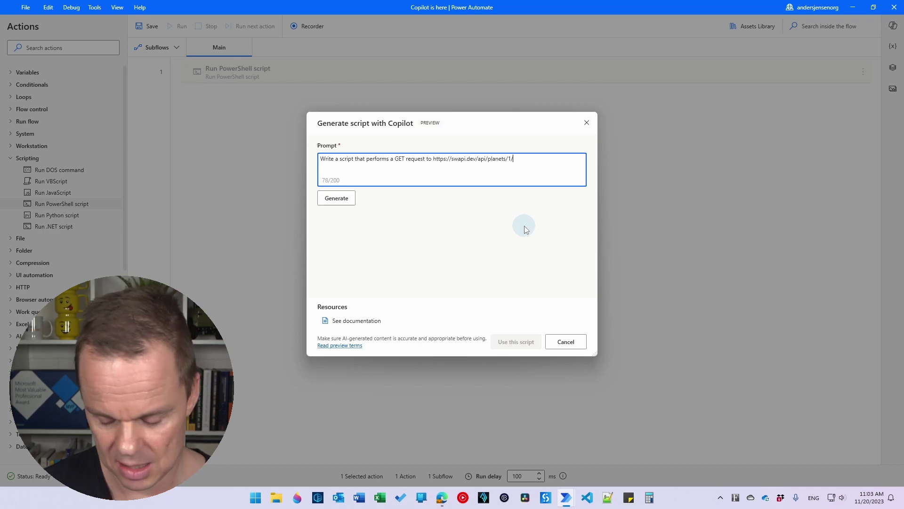
type(". Save ")
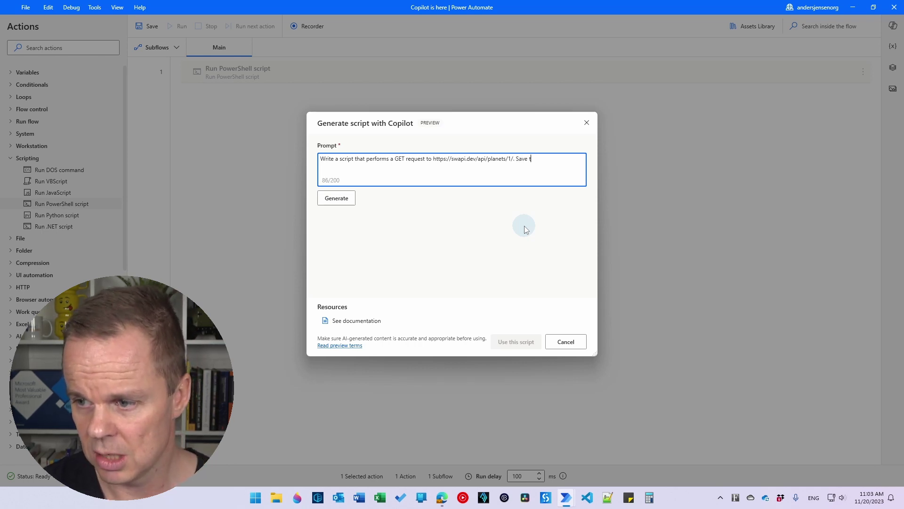
type("the response to a")
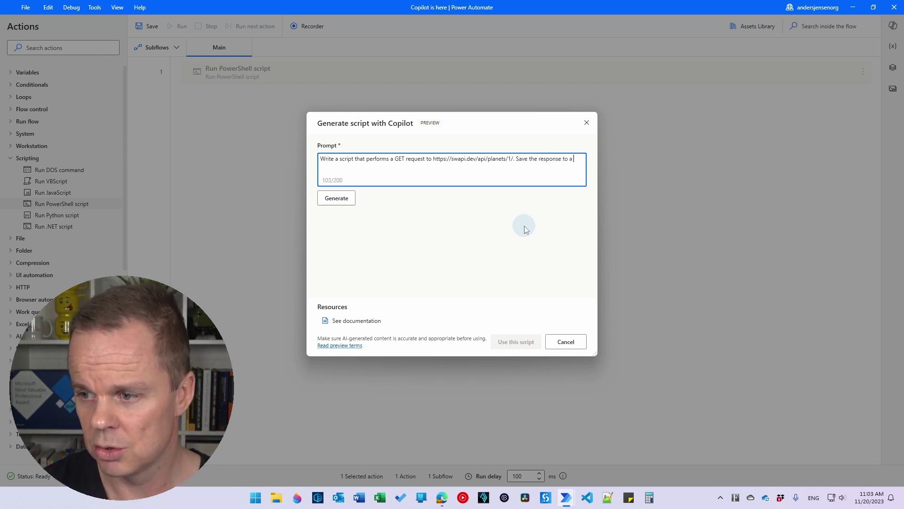
type(" variable.")
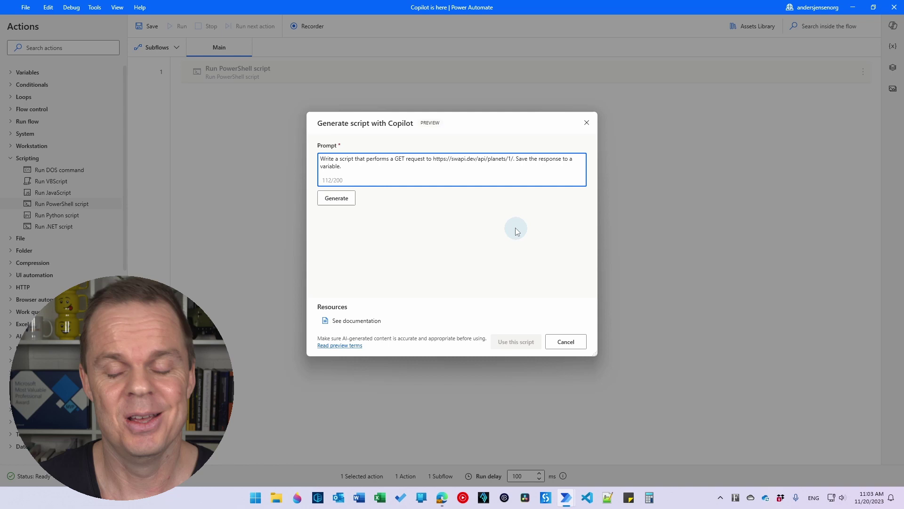
left_click(338, 199)
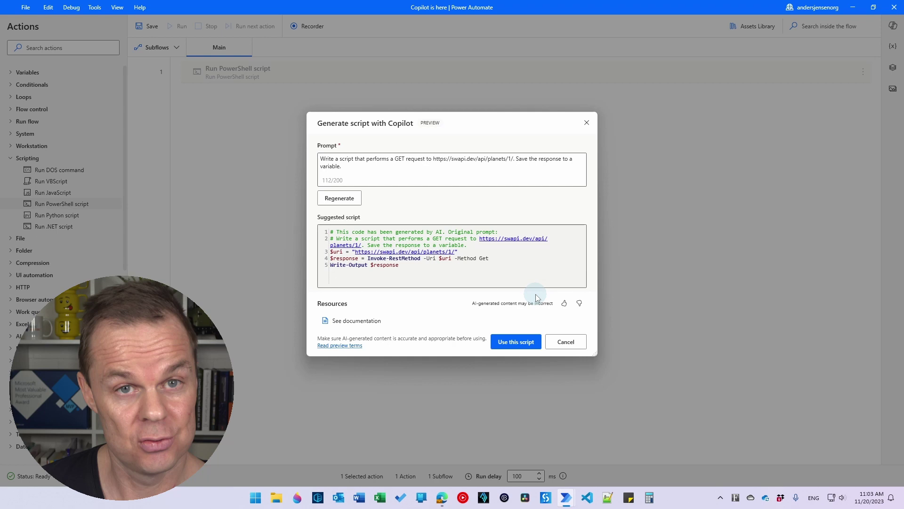
Insert the generated Invoke-RestMethod script into the action, save it and run the flow
left_click(523, 344)
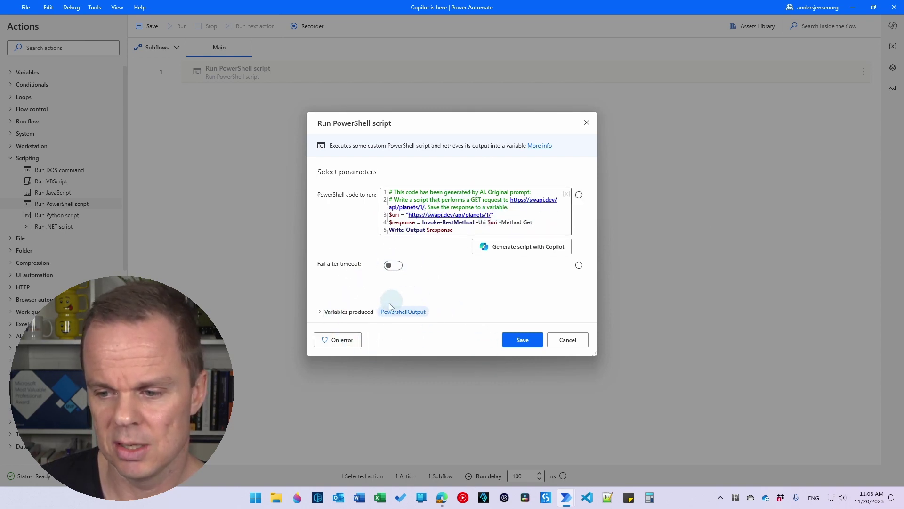
left_click(523, 341)
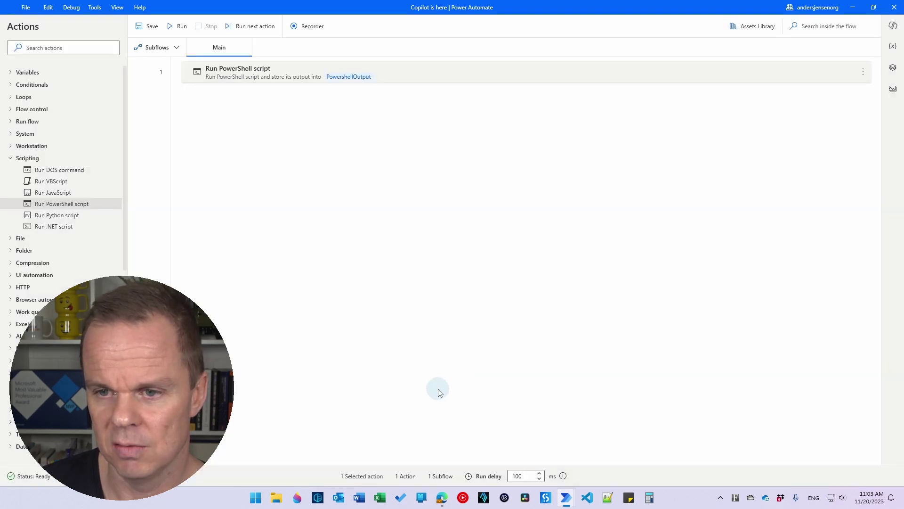
left_click(178, 27)
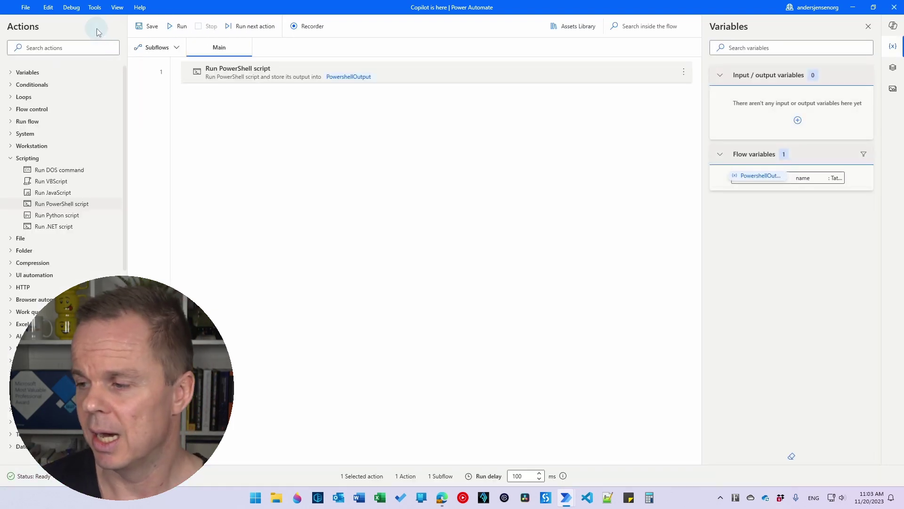
mouse_move(791, 177)
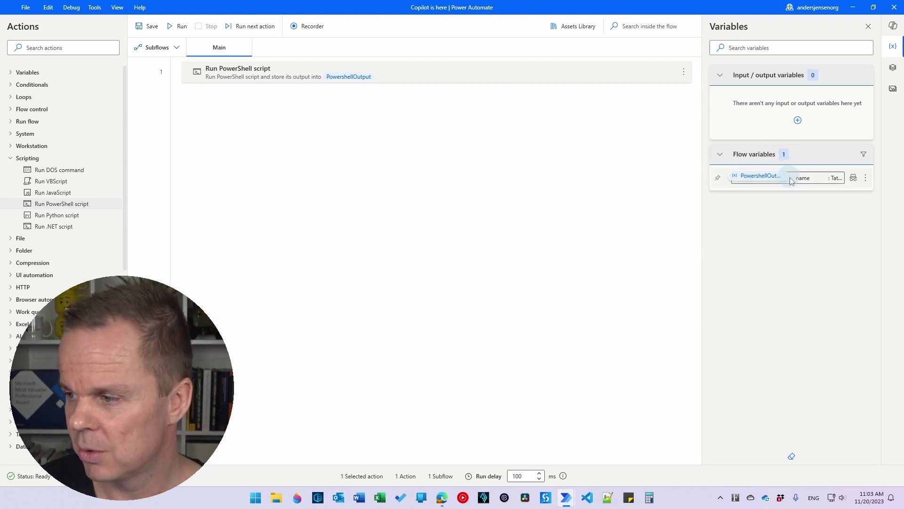
View PowershellOutput's Tatooine planet data in an enlarged Variable value dialog
double_click(810, 178)
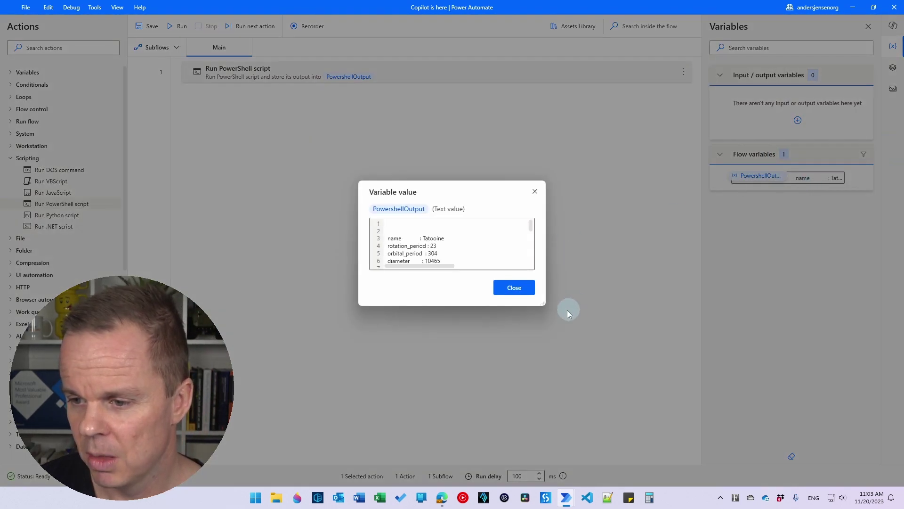
mouse_move(545, 304)
left_mouse_down()
mouse_move(646, 418)
mouse_move(762, 452)
left_mouse_up()
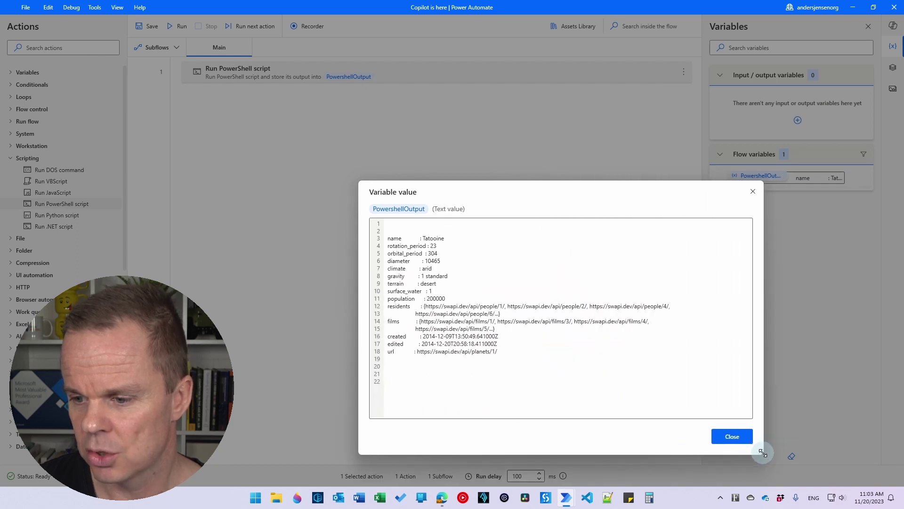